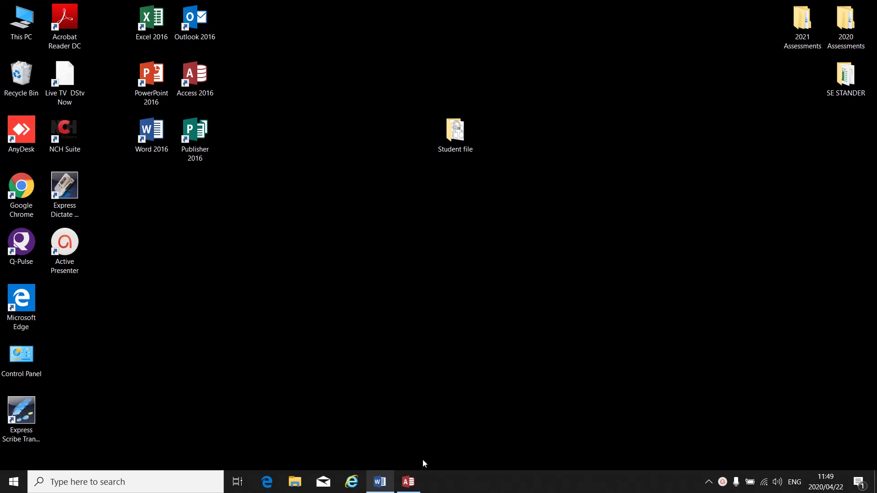
- Read question 1D in Word, then return to the Tomatoes database in Access
left_click(409, 482)
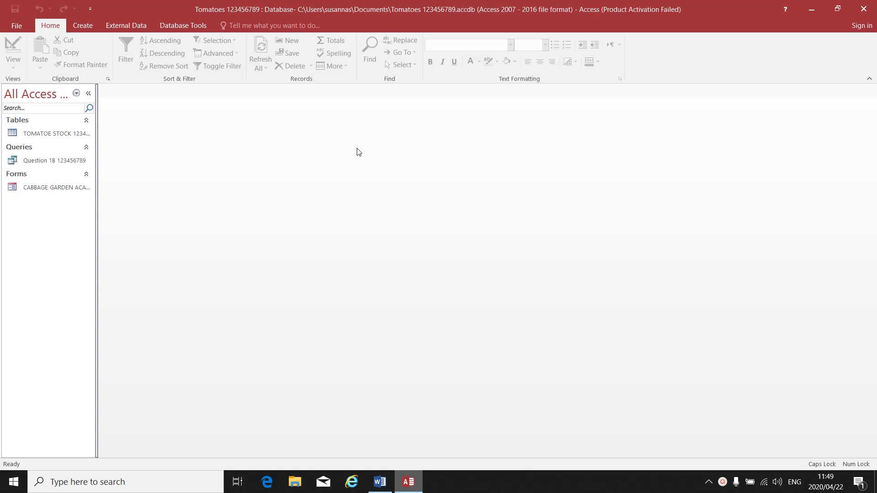
left_click(380, 483)
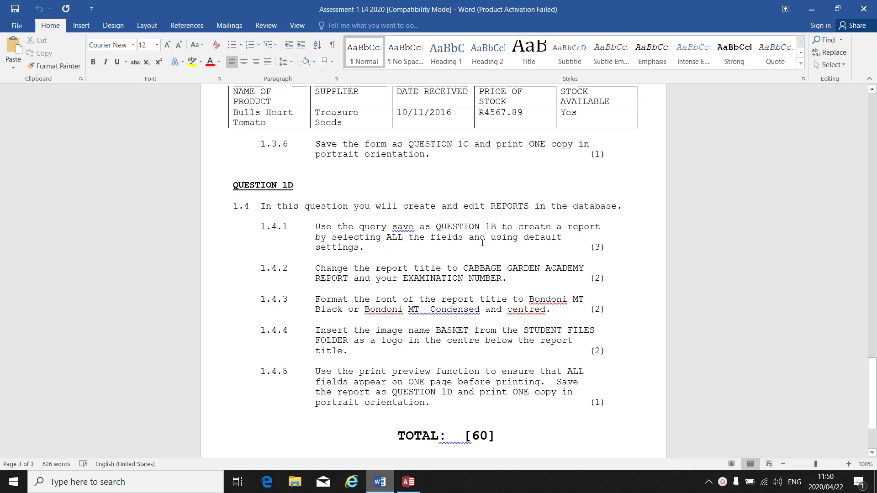
left_click(408, 482)
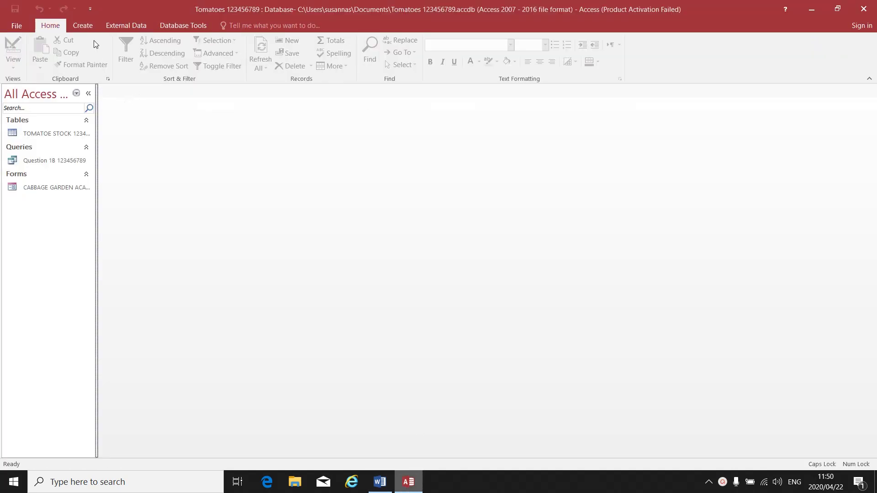
- Launch the Report Wizard from the Create tab's Reports group
left_click(87, 26)
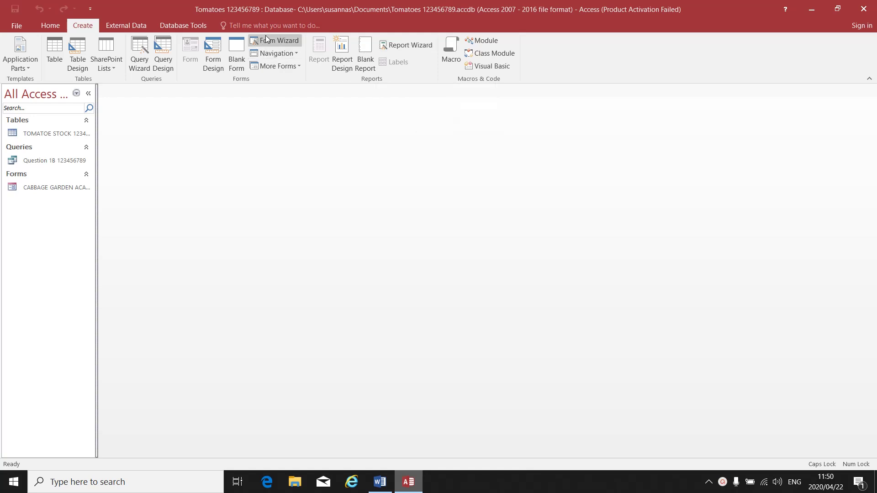
left_click(419, 45)
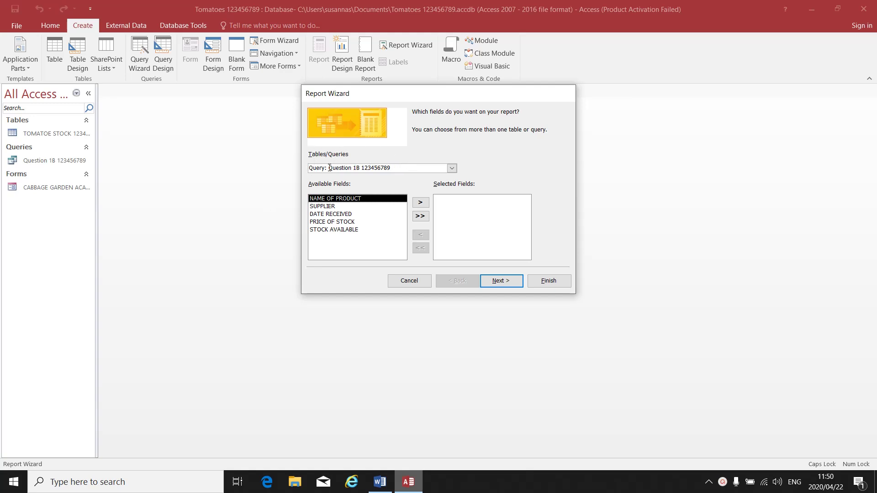
- From Query: Question 1B, add NAME OF PRODUCT, SUPPLIER and the remaining fields to the report
left_click(453, 169)
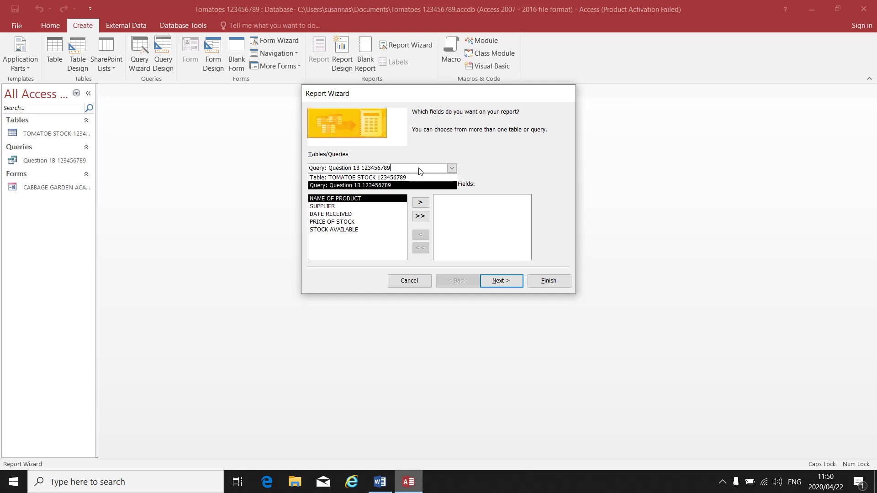
left_click(324, 186)
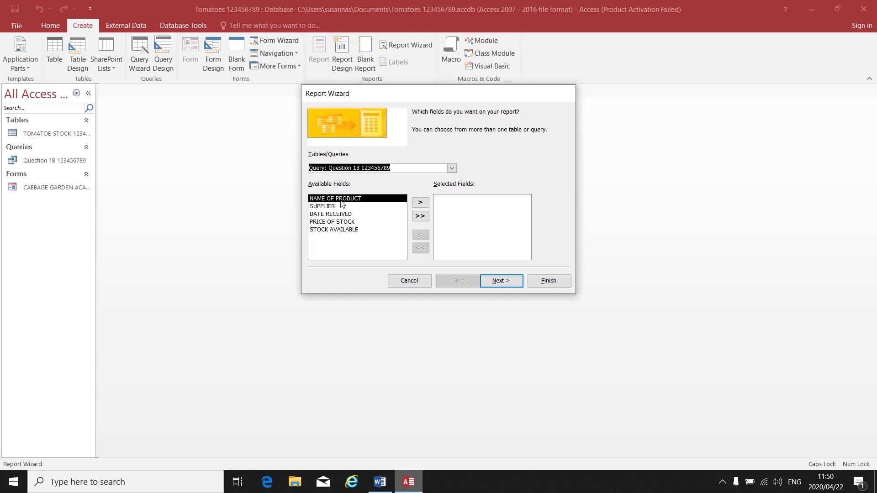
double_click(342, 200)
double_click(333, 200)
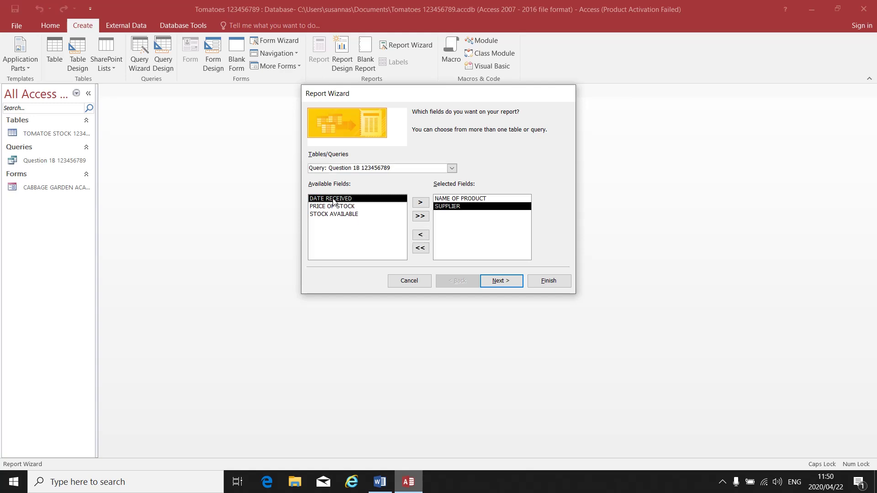
left_click(417, 218)
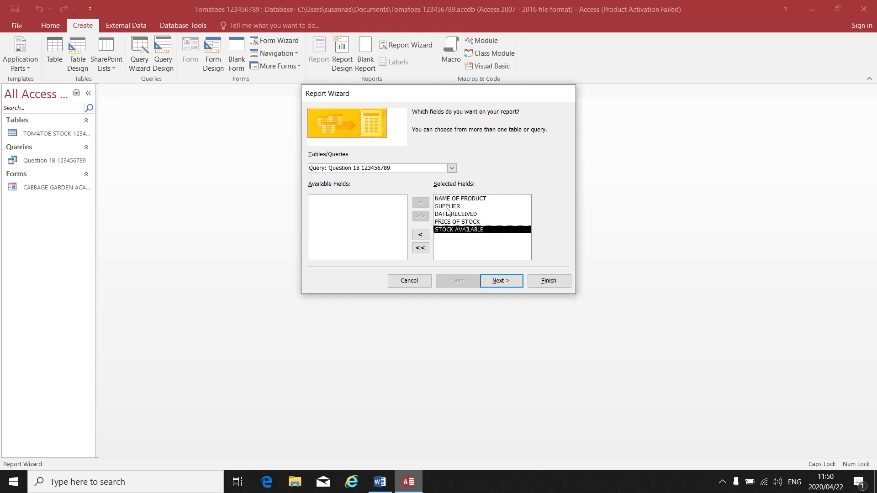
left_click(498, 281)
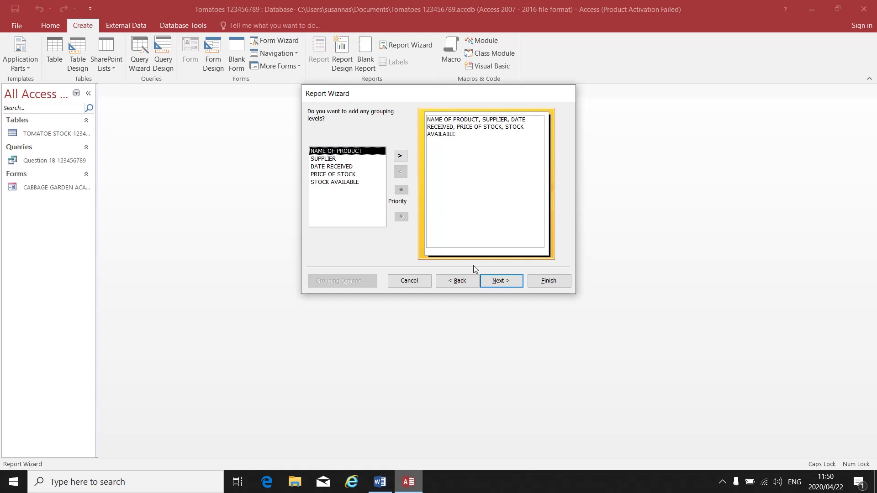
- Skip grouping and leave the sort field at (None) after briefly trying NAME OF PRODUCT
left_click(492, 282)
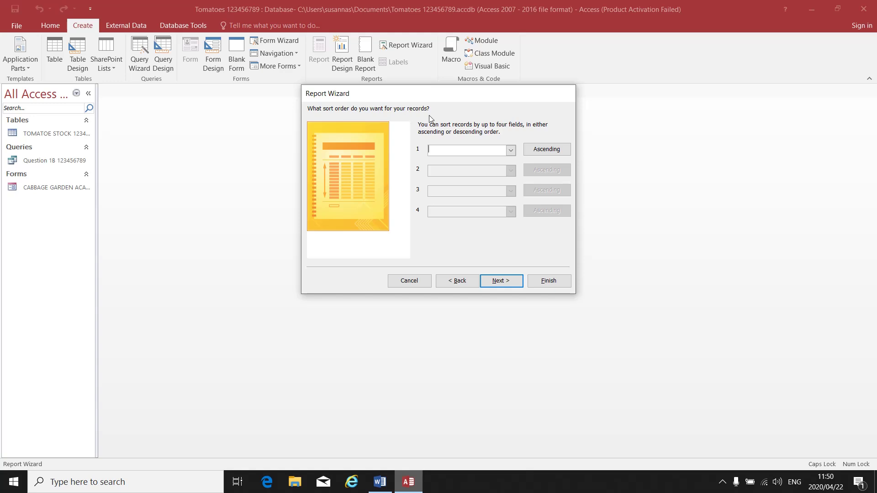
left_click(511, 150)
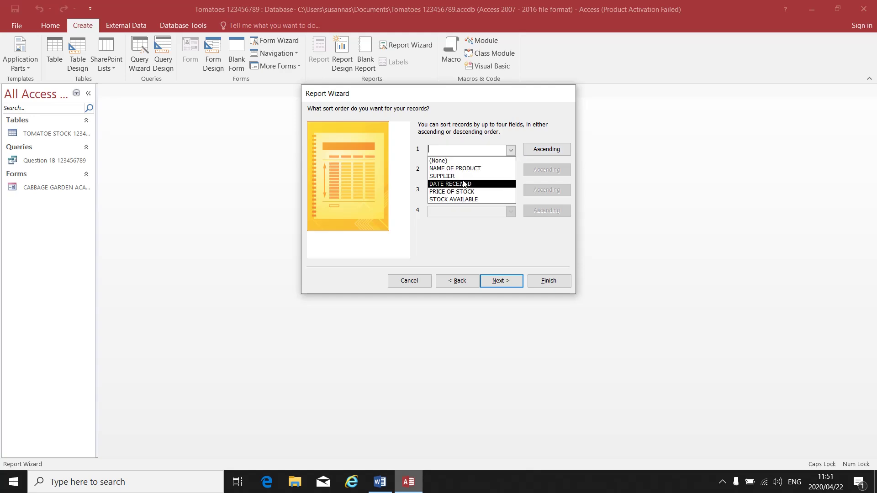
left_click(514, 136)
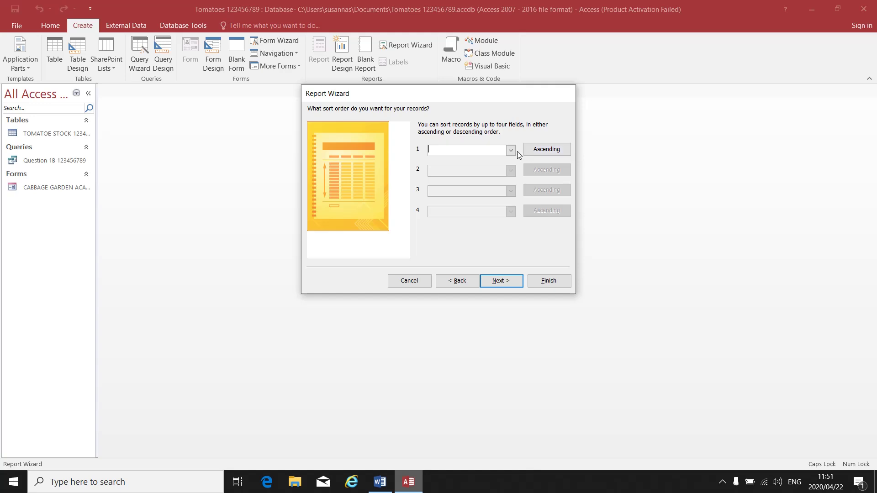
left_click(511, 150)
left_click(462, 169)
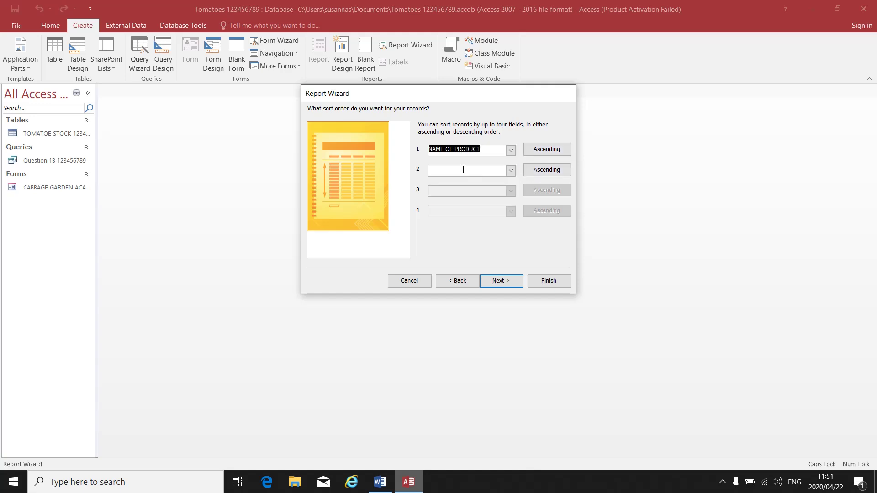
left_click(548, 152)
left_click(547, 151)
left_click(511, 151)
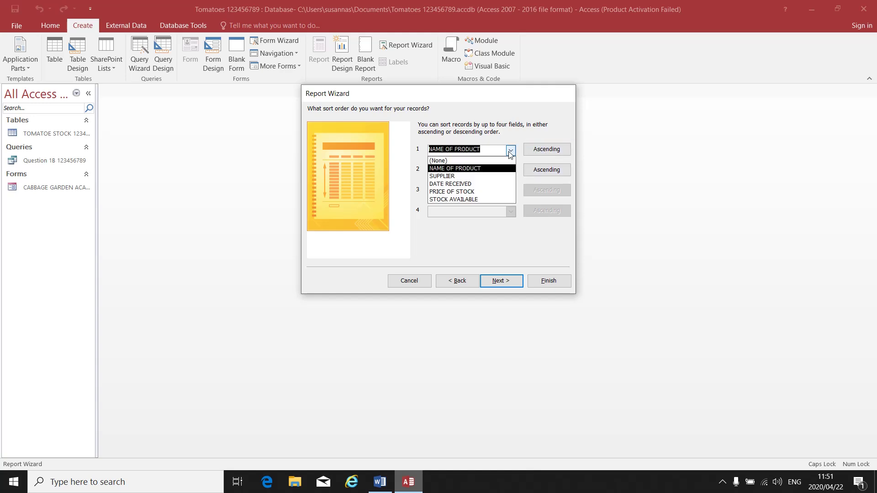
left_click(452, 161)
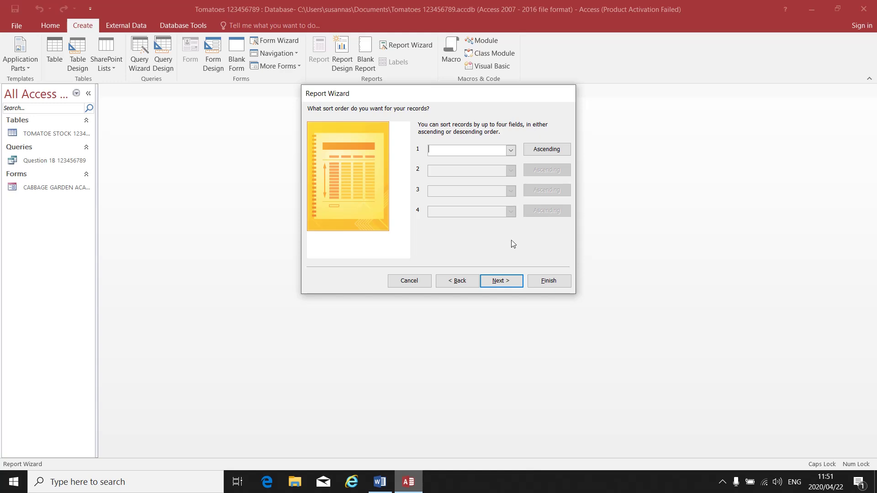
left_click(508, 286)
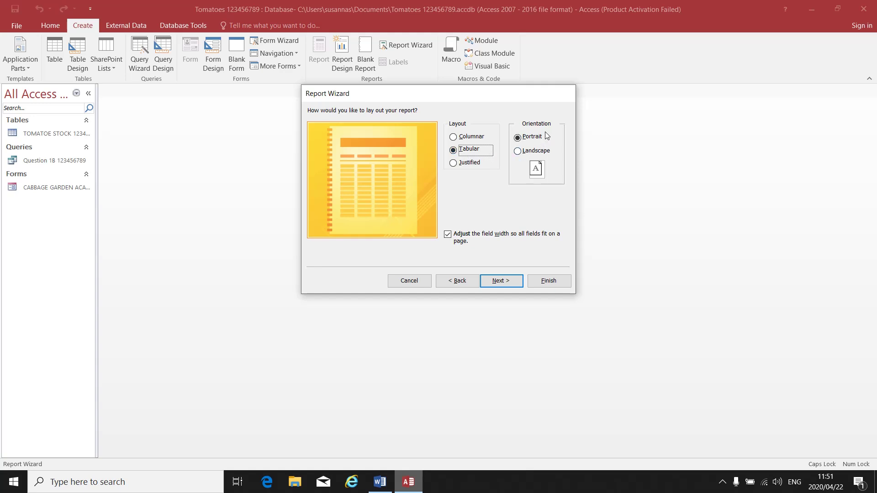
- Keep the Tabular, Portrait layout and check the Word instructions before entering the title
left_click(514, 287)
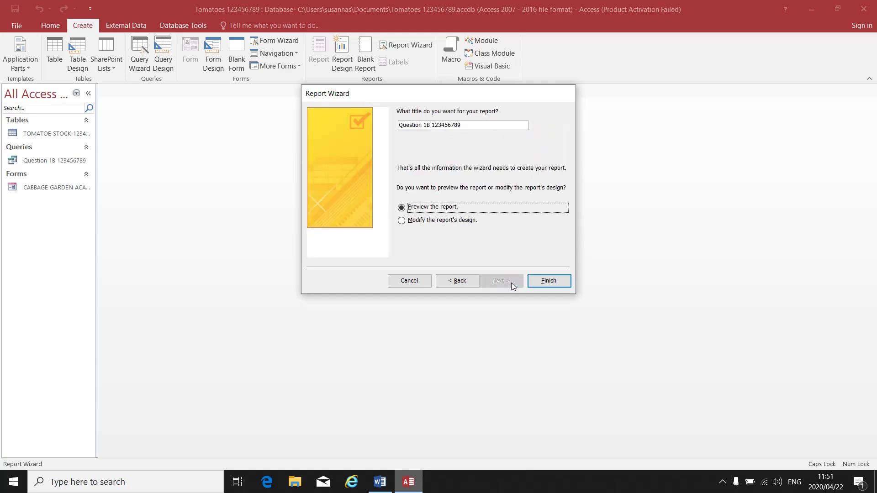
left_click(481, 128)
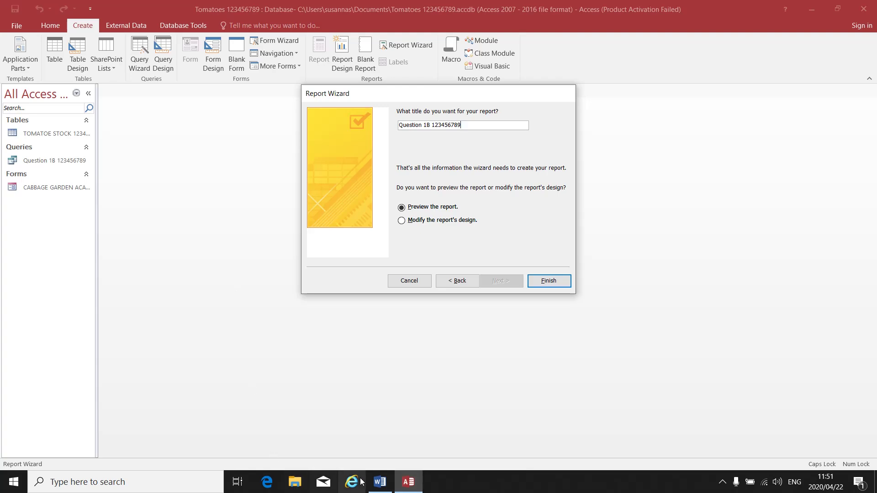
left_click(379, 482)
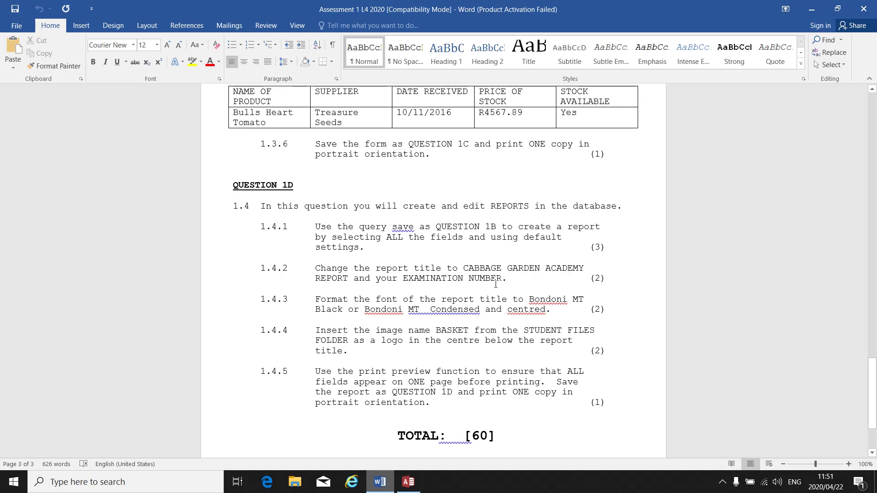
left_click(408, 482)
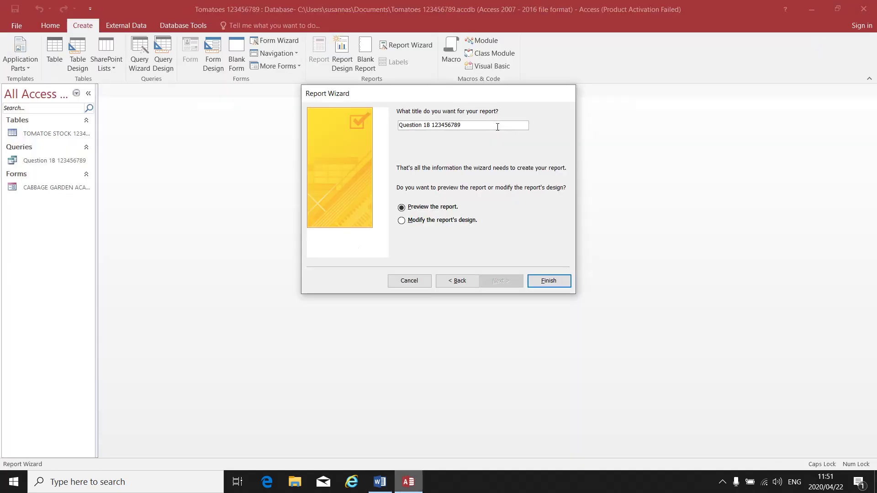
- Replace the default title with 'CABBAGE GARDEN ACADEMY REPORT' plus the examination number, choosing Modify the report's design
key("BackSpace")
key("BackSpace")
key("BackSpace")
key("BackSpace")
key("BackSpace")
key("BackSpace")
key("BackSpace")
key("BackSpace")
key("BackSpace")
key("BackSpace")
key("BackSpace")
key("BackSpace")
key("BackSpace")
key("BackSpace")
key("BackSpace")
key("BackSpace")
key("BackSpace")
key("BackSpace")
key("BackSpace")
key("BackSpace")
type("CABBAGE GARDEN ACADEMY REPORT")
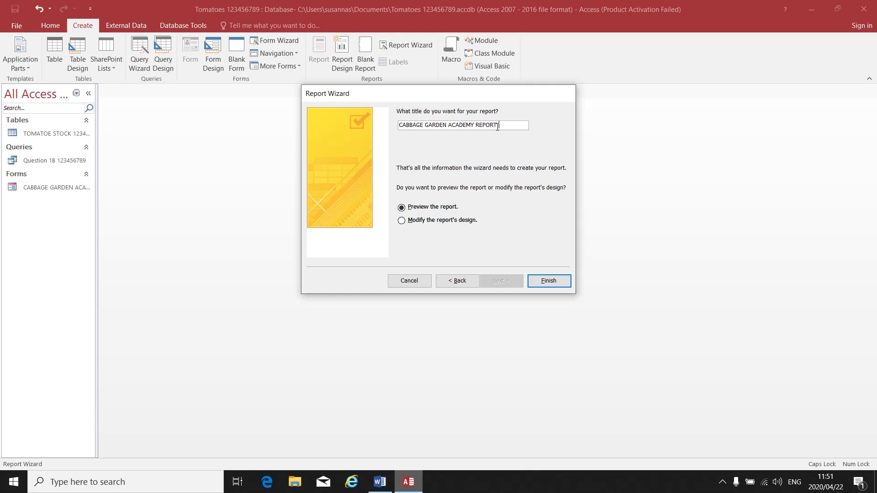
type(" 1234567890")
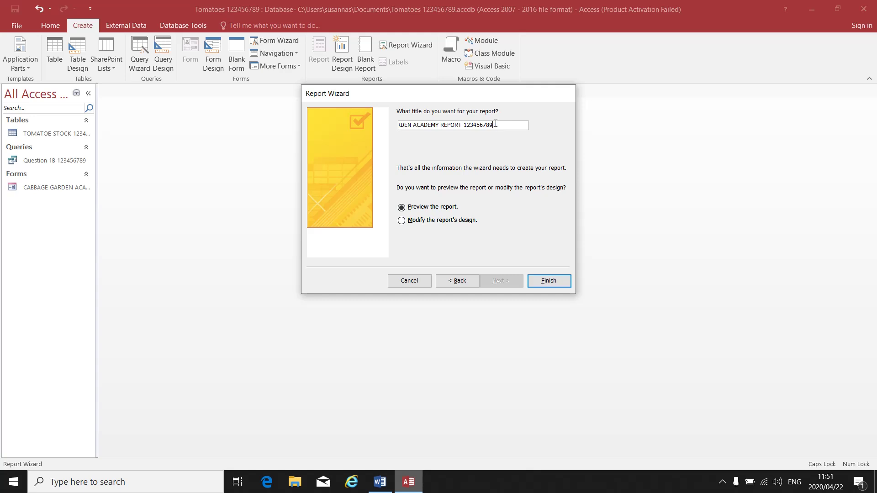
left_click(444, 222)
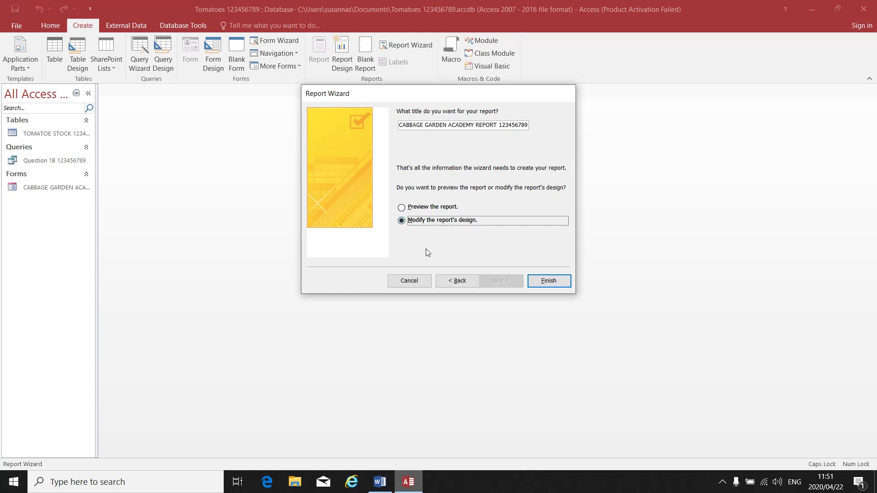
- Finish the wizard to open the report in Design View, then review the task in Word
left_click(537, 282)
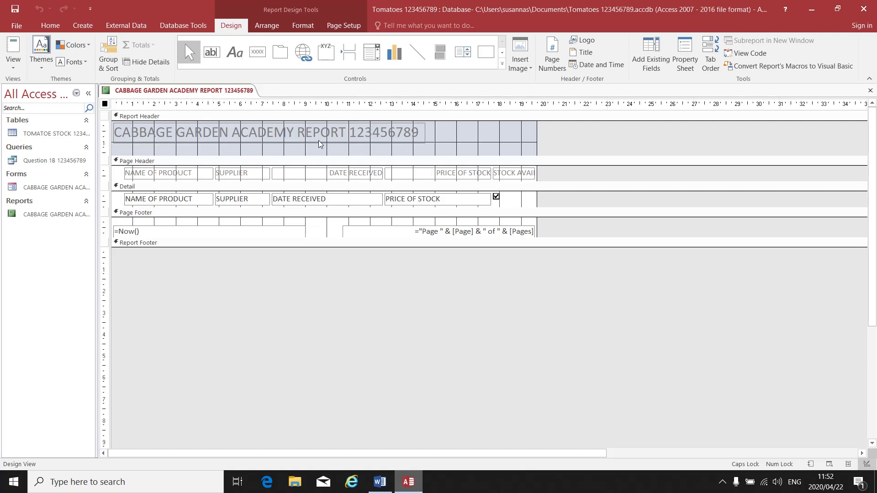
left_click(389, 484)
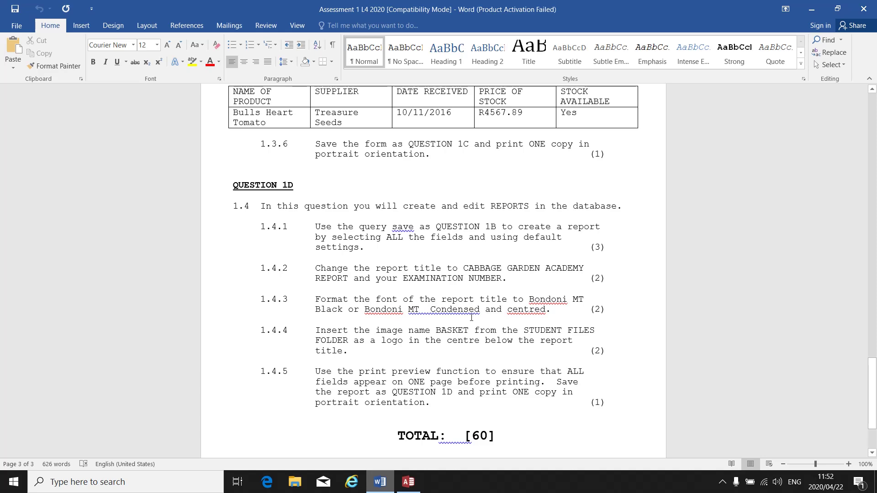
- Change the title label's font to Bodoni MT Black and drag it wider to show the full title
left_click(398, 485)
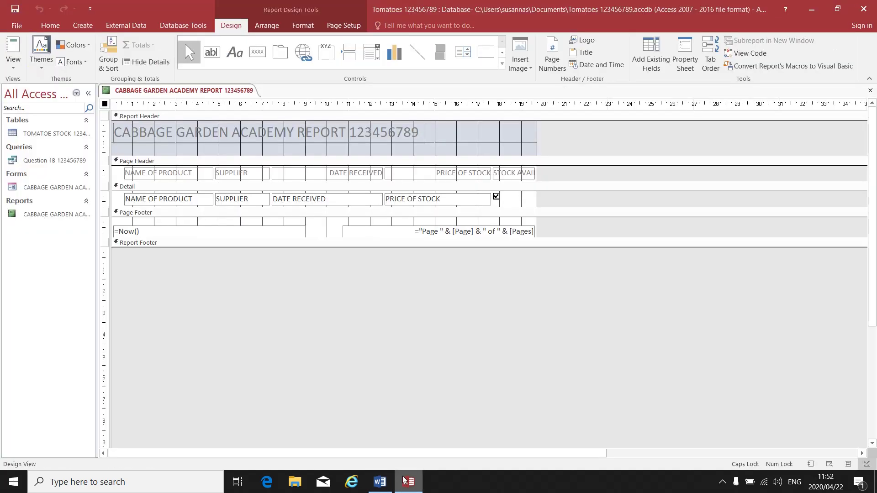
left_click(338, 134)
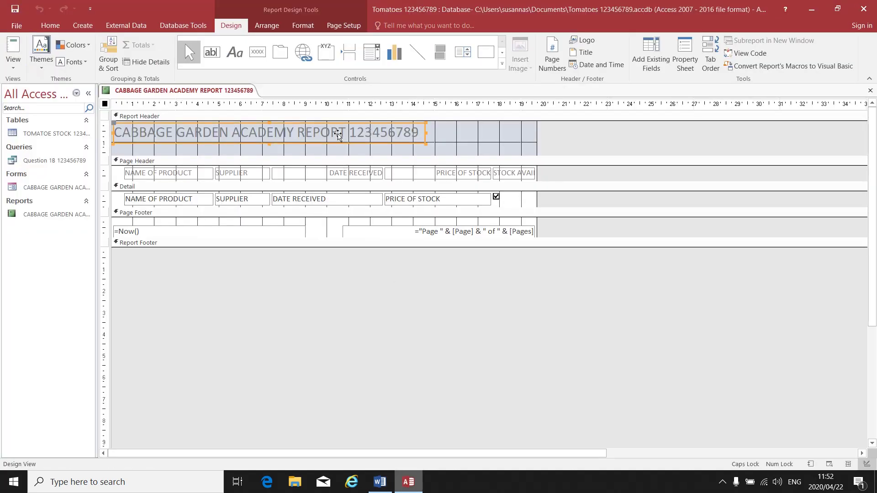
left_click(48, 25)
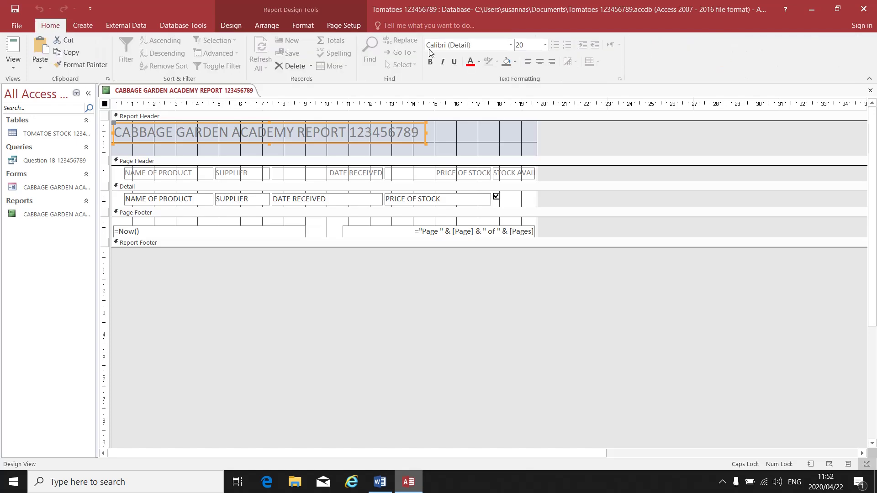
left_click(510, 45)
scroll(499, 262, "down", 3)
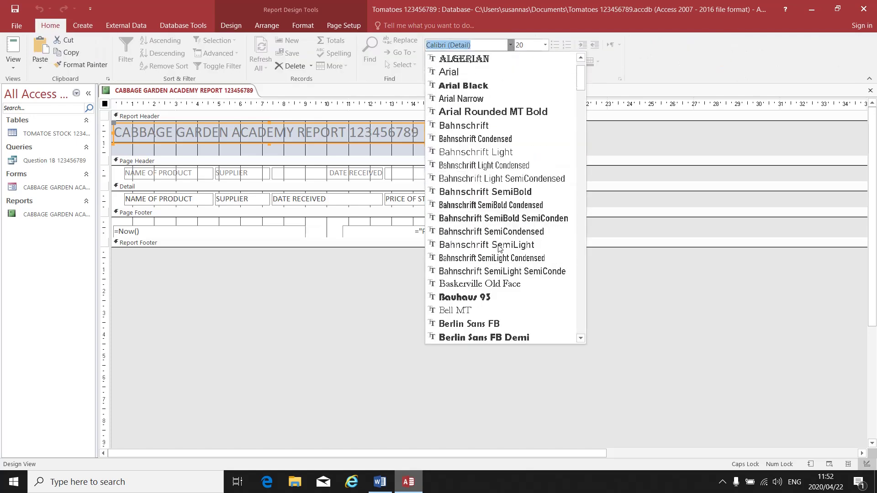
left_click(488, 311)
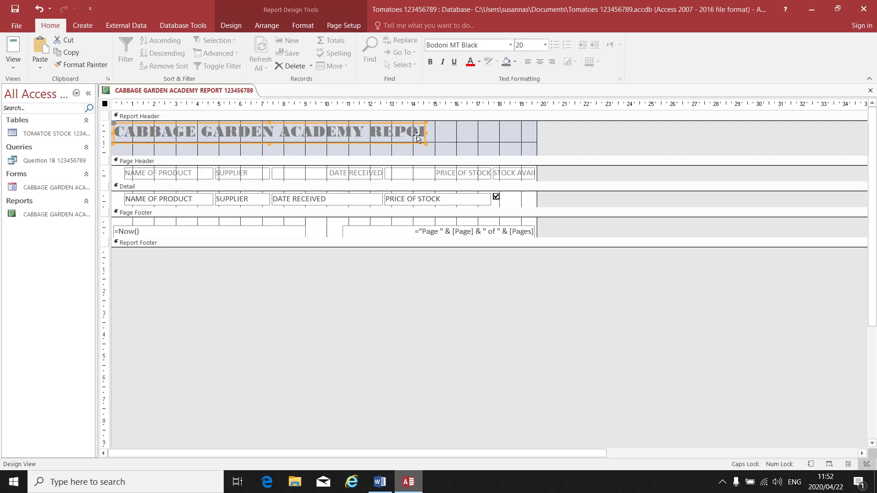
left_click(395, 132)
key("Escape")
left_click_drag(426, 132, 540, 133)
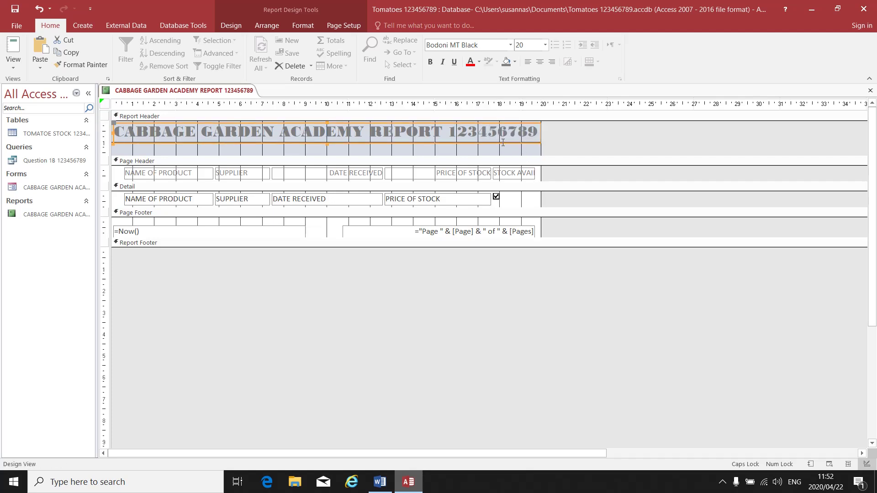
- Center-align the title text and recheck the Word instructions
left_click(539, 63)
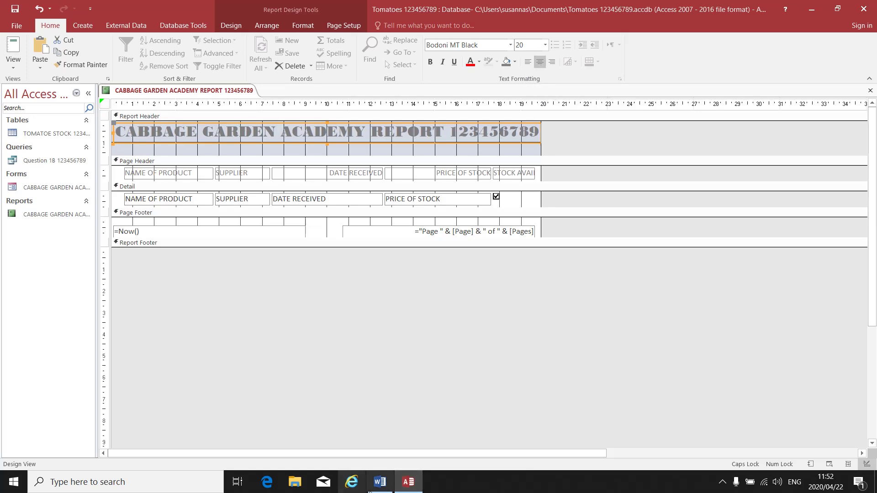
left_click(379, 482)
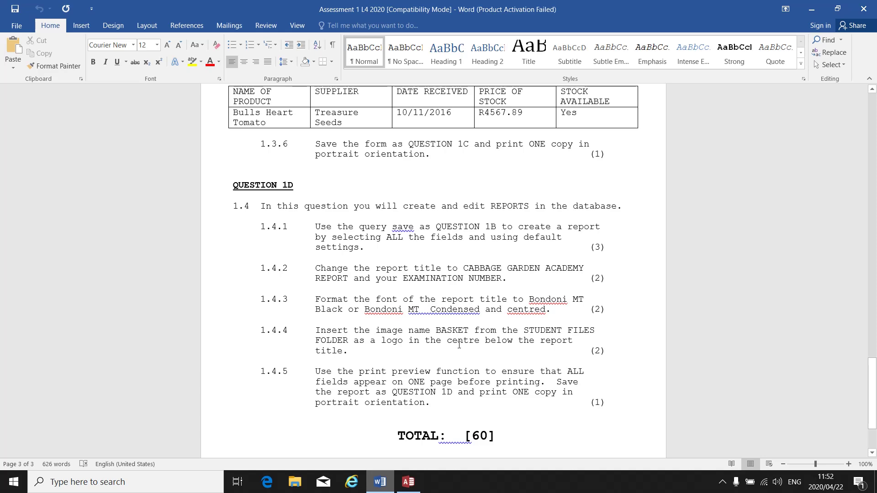
left_click(408, 482)
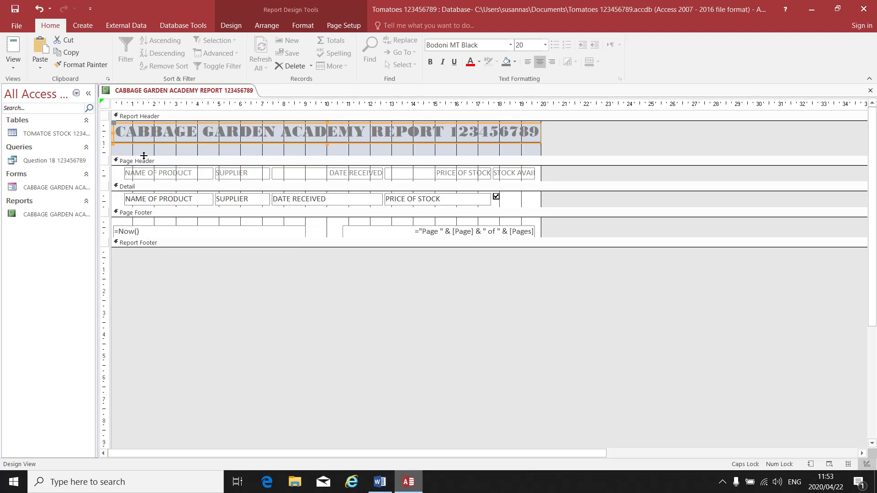
- Drag the Report Header's bottom edge down about 6 cm and select the header section
left_click_drag(144, 156, 151, 264)
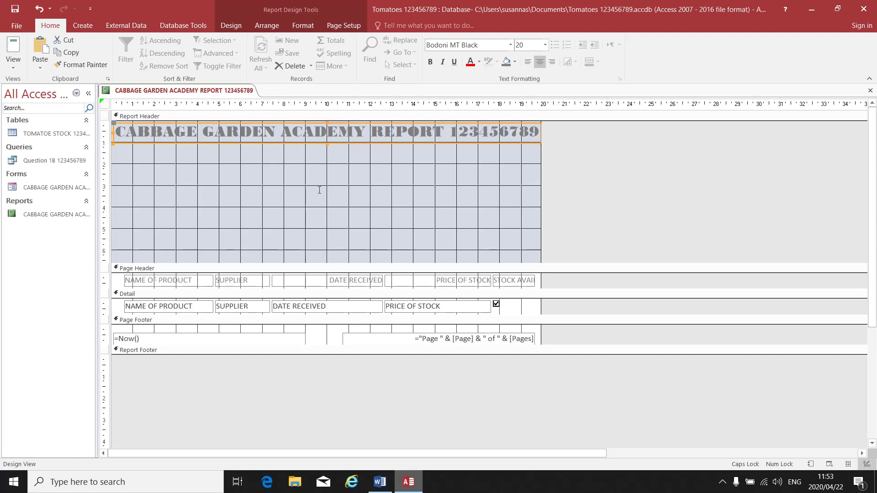
left_click(352, 196)
left_click(238, 26)
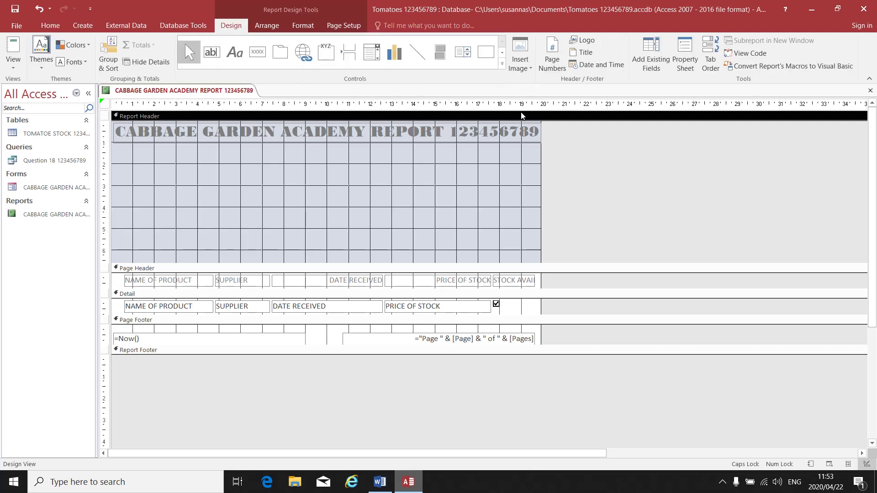
- Insert the Basket image from the Desktop's Student file folder into the report
left_click(530, 67)
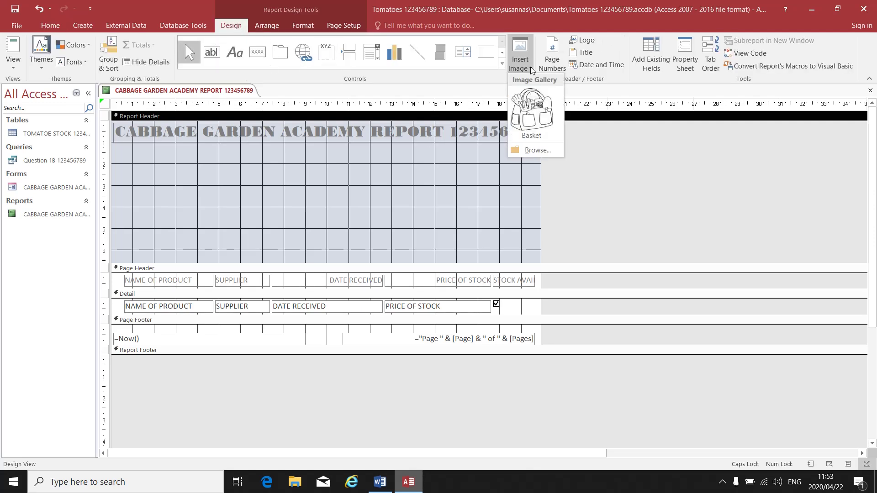
left_click(530, 149)
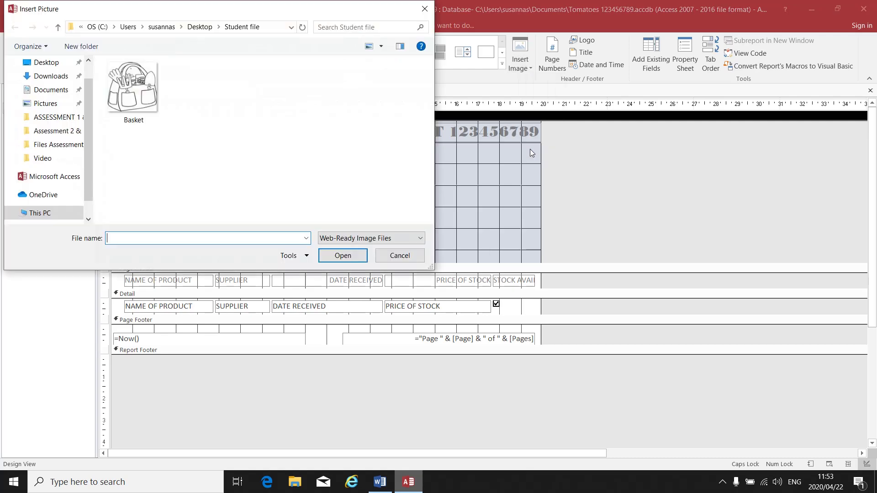
left_click(46, 63)
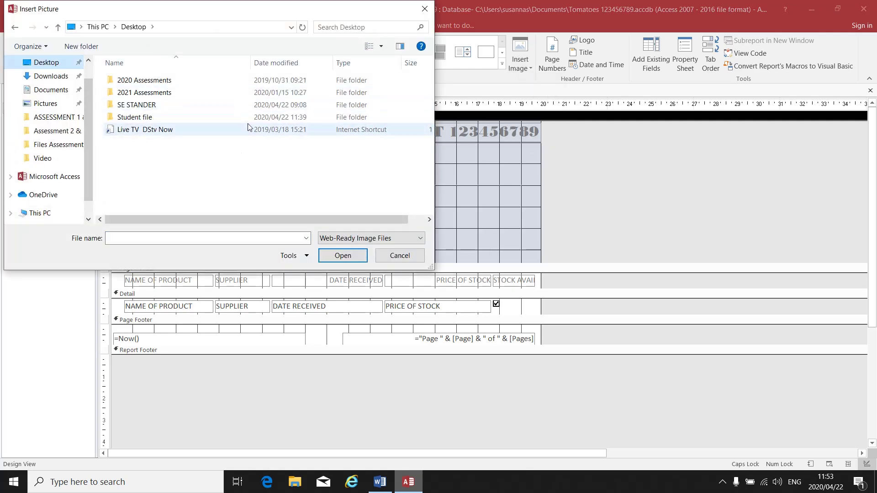
double_click(139, 117)
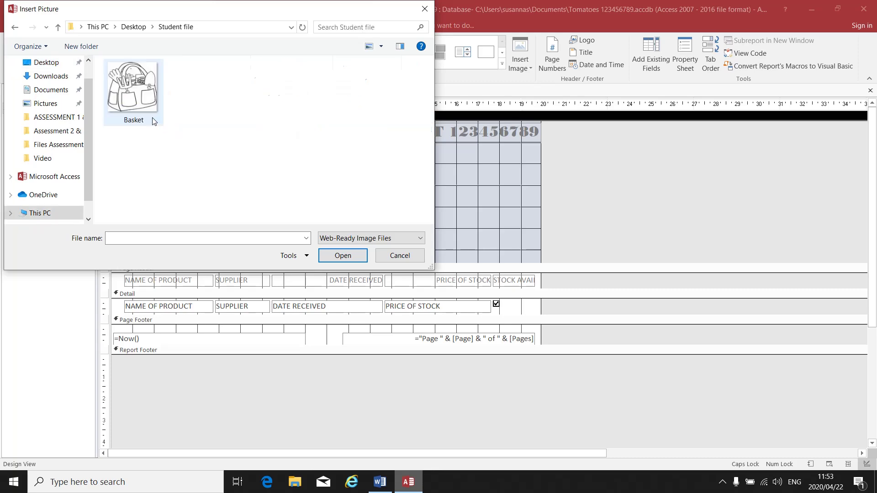
left_click(141, 103)
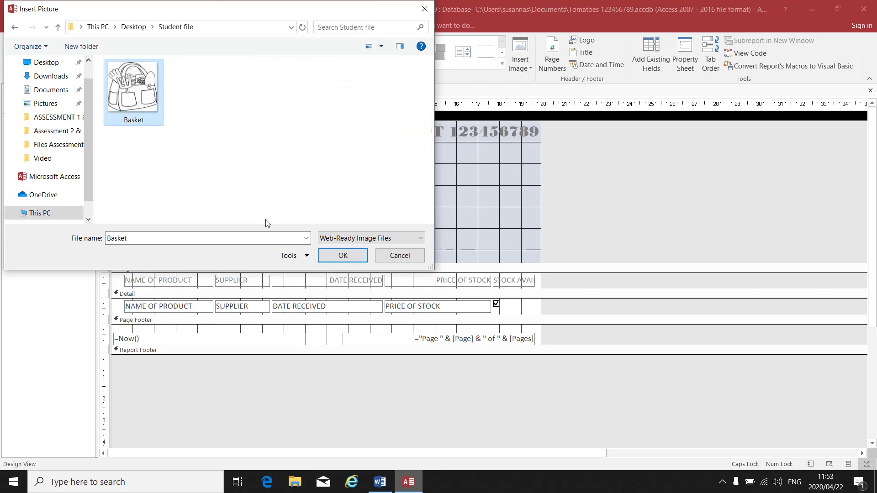
left_click(342, 255)
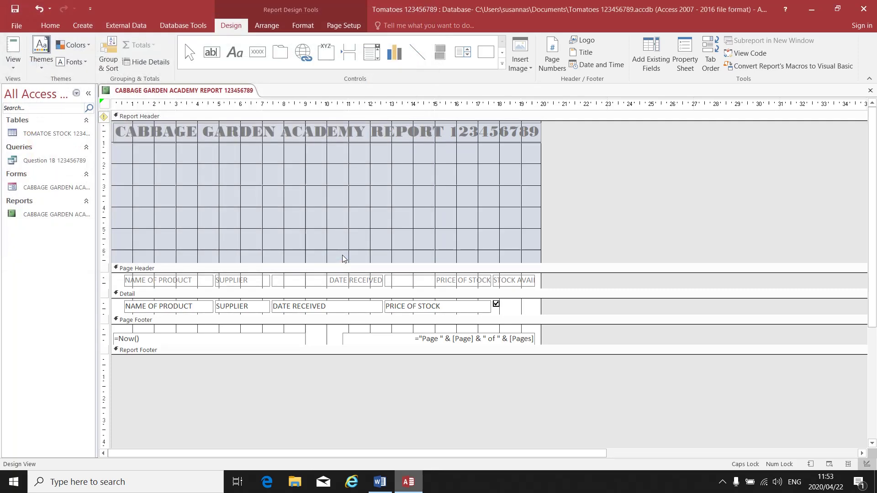
- Place the Basket logo centred below the title, then recheck the Word instructions
left_click(318, 163)
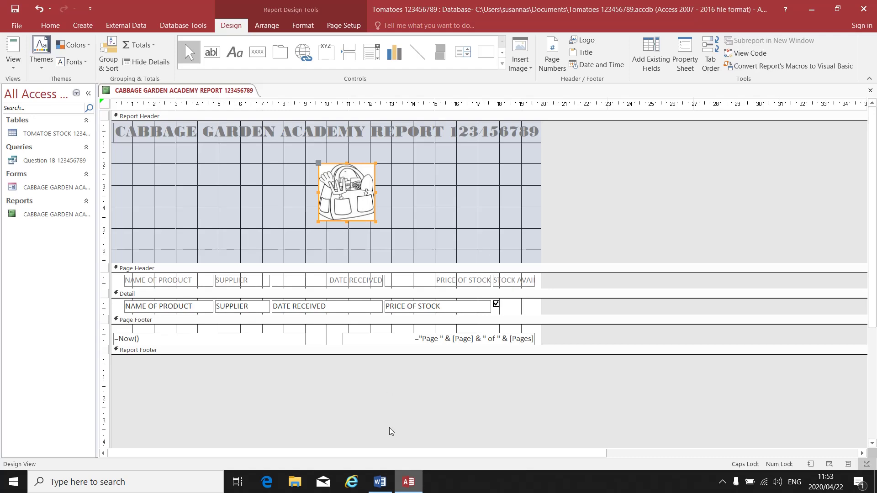
left_click(380, 482)
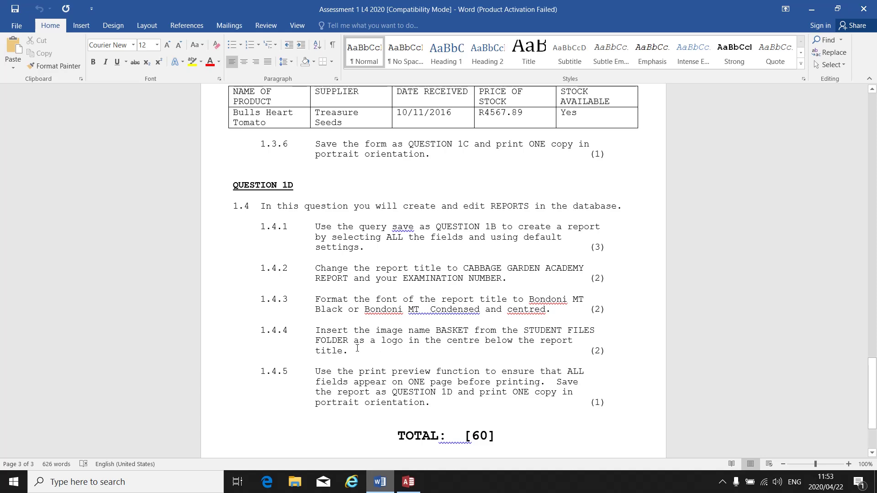
left_click(410, 485)
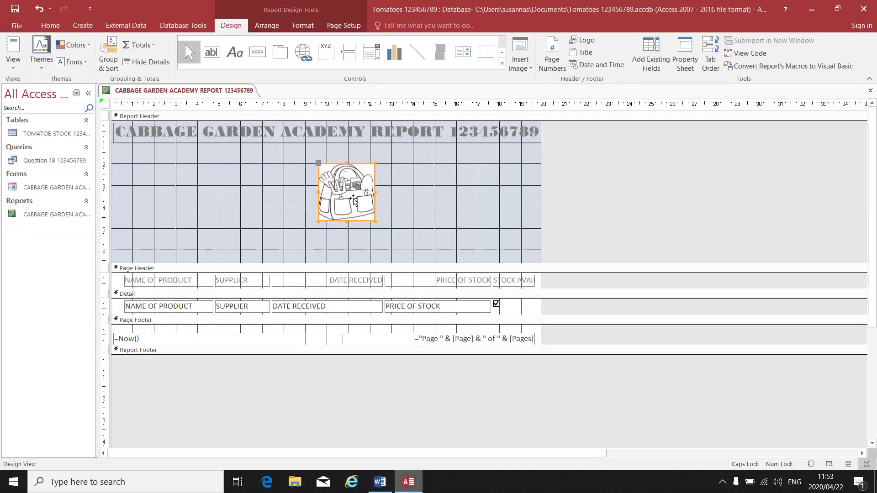
- Enlarge the basket logo and centre it just below the report title
left_click_drag(353, 201, 327, 200)
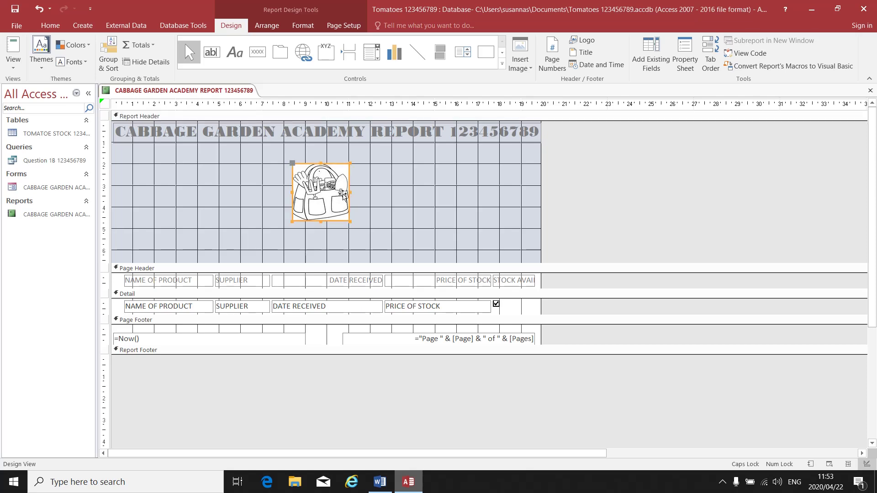
left_click_drag(348, 191, 374, 191)
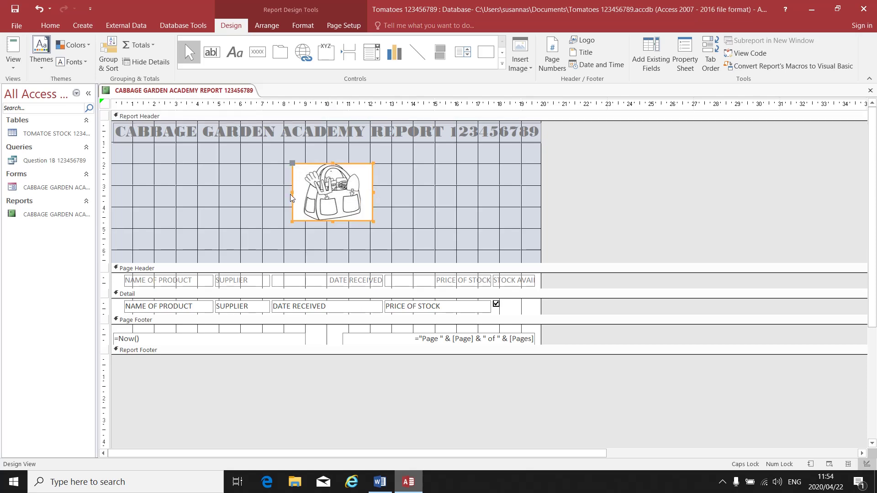
left_click_drag(291, 197, 251, 192)
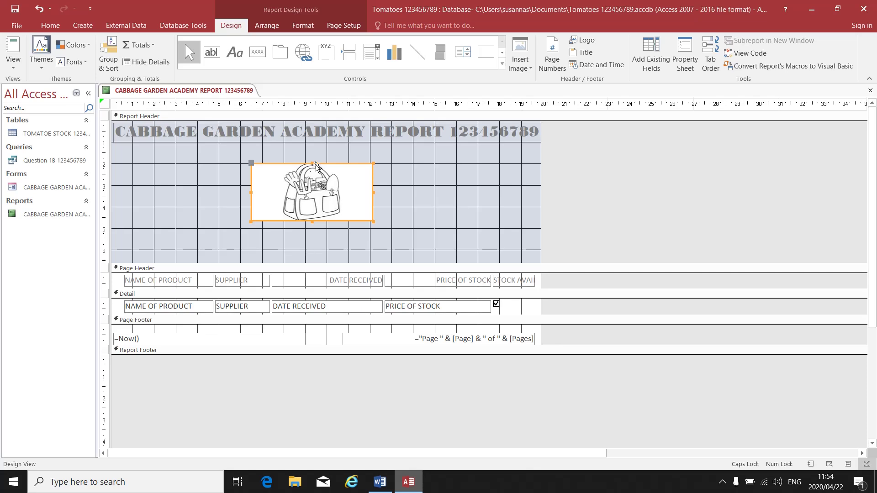
left_click_drag(313, 165, 316, 152)
left_click_drag(315, 208, 314, 227)
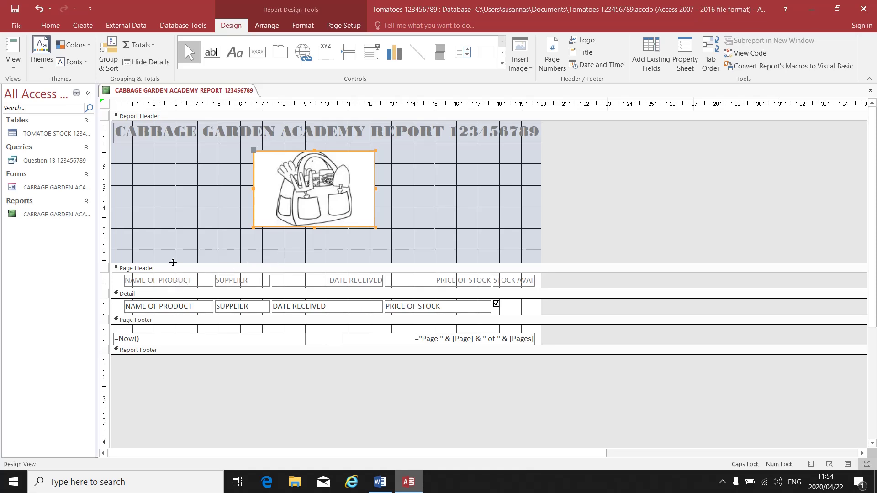
- Shorten the Report Header to end just below the logo, checking the Word instructions
left_click_drag(173, 263, 176, 232)
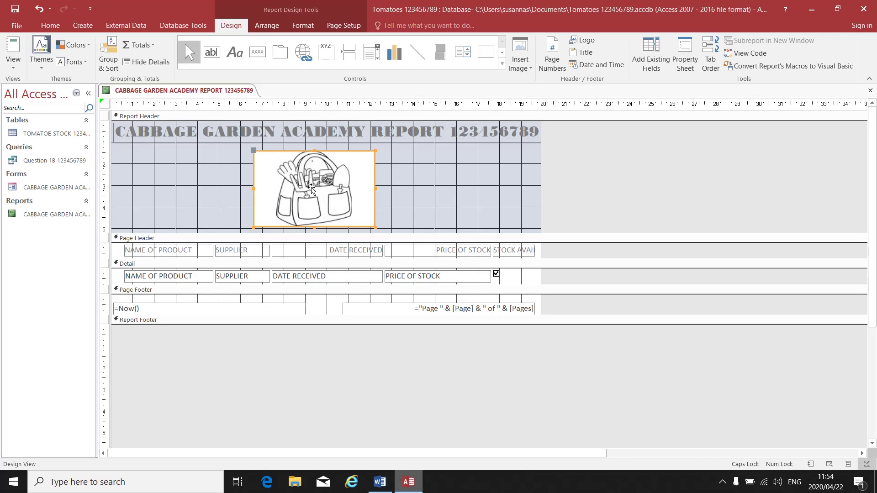
left_click(391, 484)
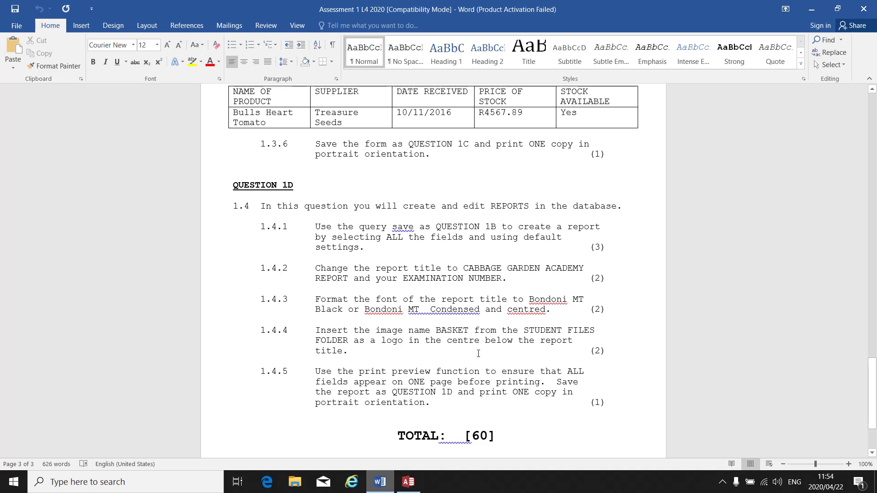
left_click(408, 482)
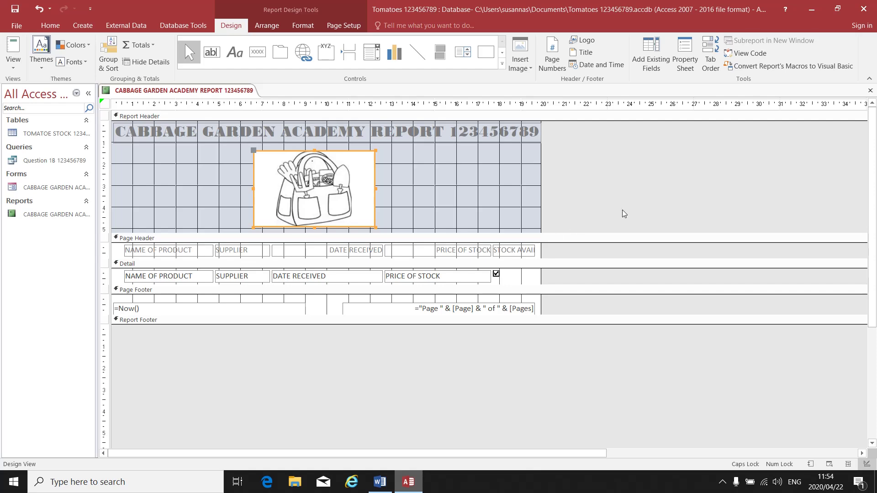
- Save and close the report design, then open the CABBAGE GARDEN ACADEMY report in Report View
left_click(871, 91)
left_click(396, 279)
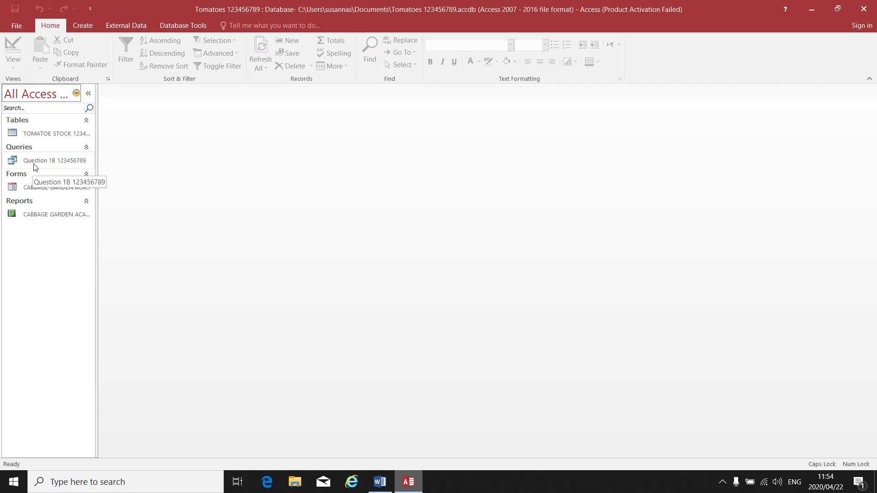
double_click(49, 216)
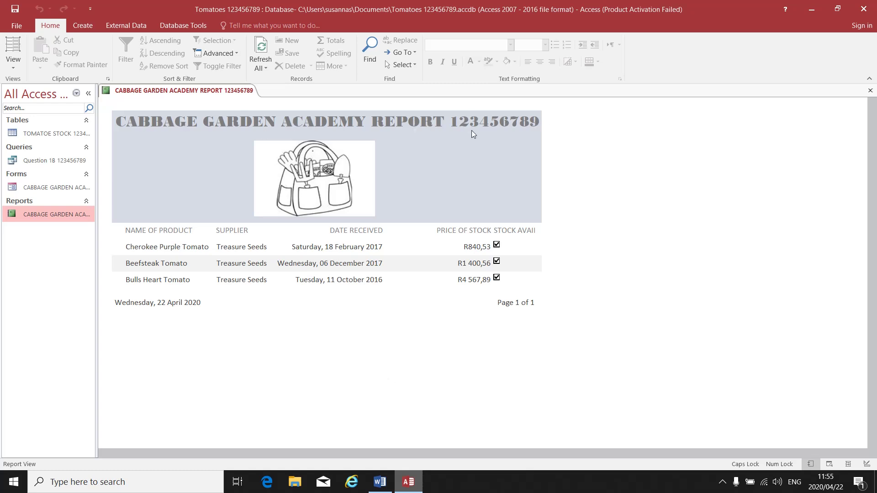
- Preview the report to confirm it fits on one portrait page
left_click(11, 27)
left_click(18, 147)
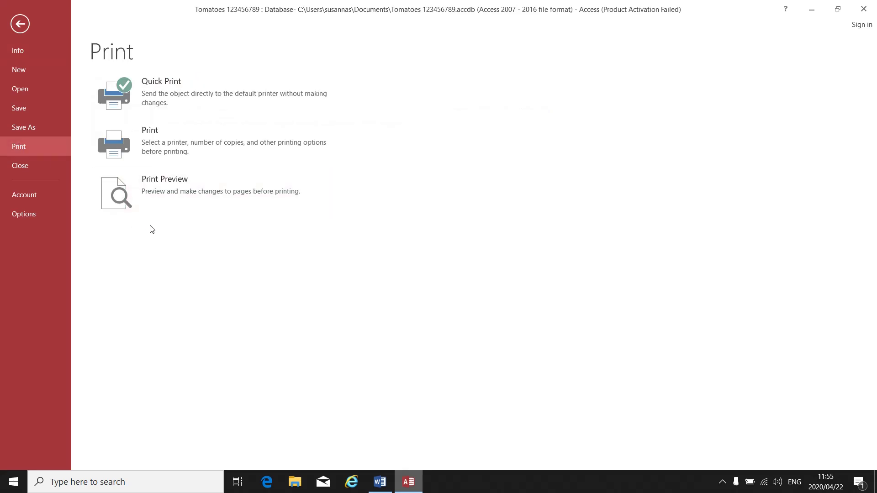
left_click(166, 199)
scroll(398, 314, "down", 6)
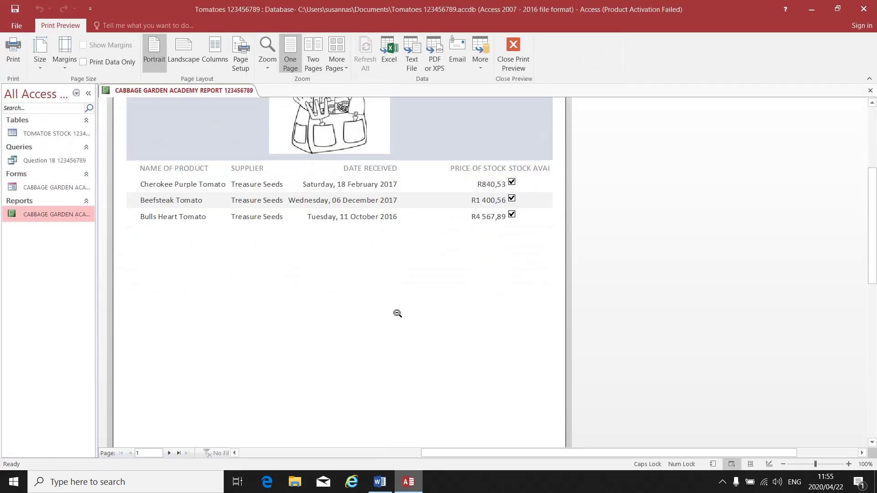
scroll(398, 314, "up", 4)
scroll(397, 313, "up", 3)
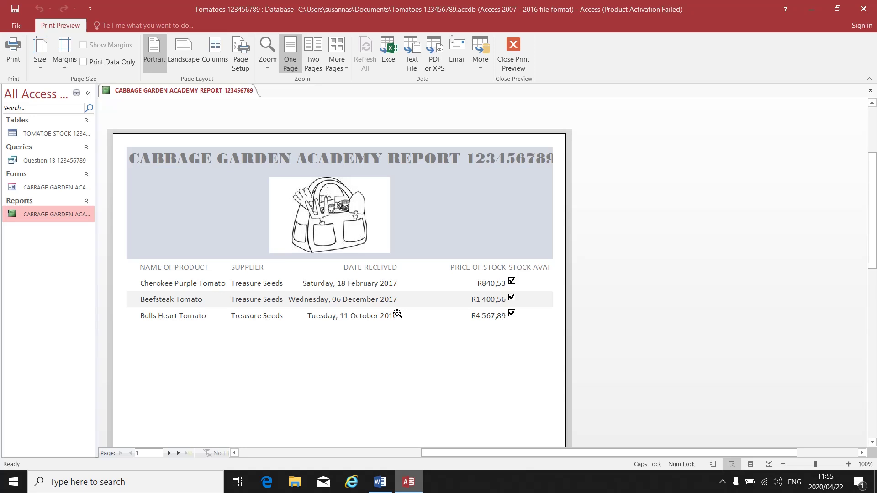
scroll(397, 314, "up", 2)
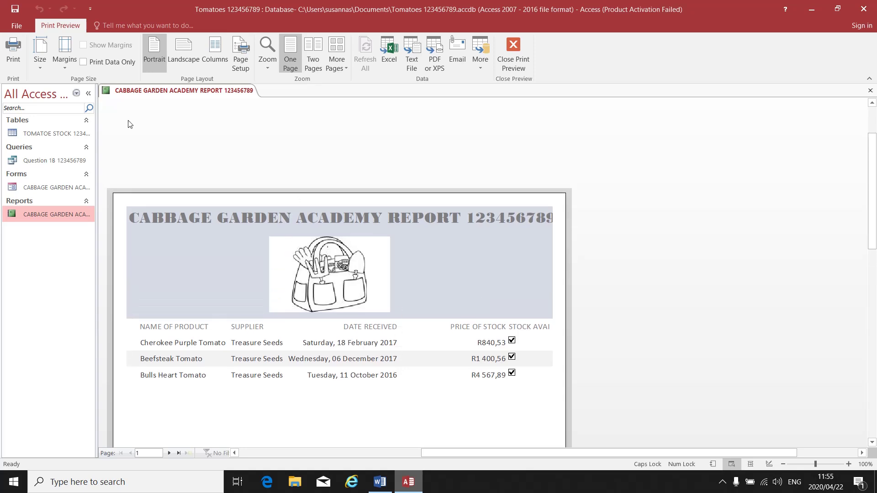
- Print one copy of the report and close Print Preview
left_click(13, 51)
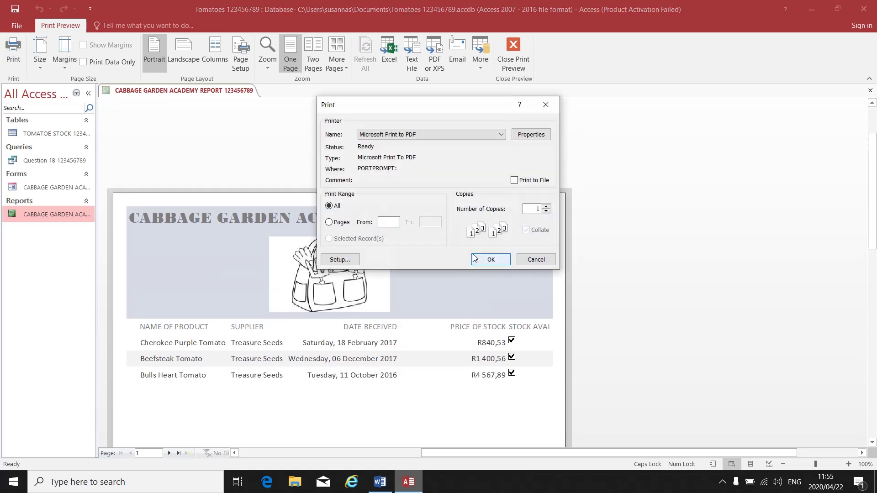
left_click(535, 260)
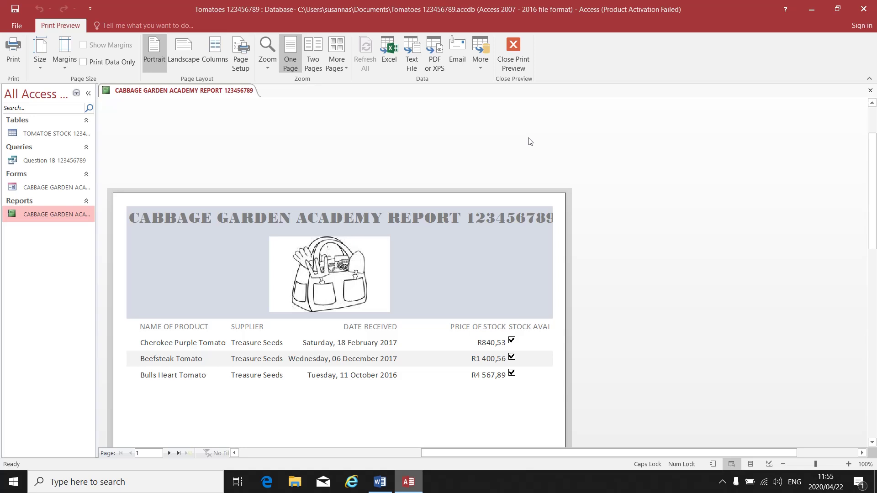
left_click(508, 58)
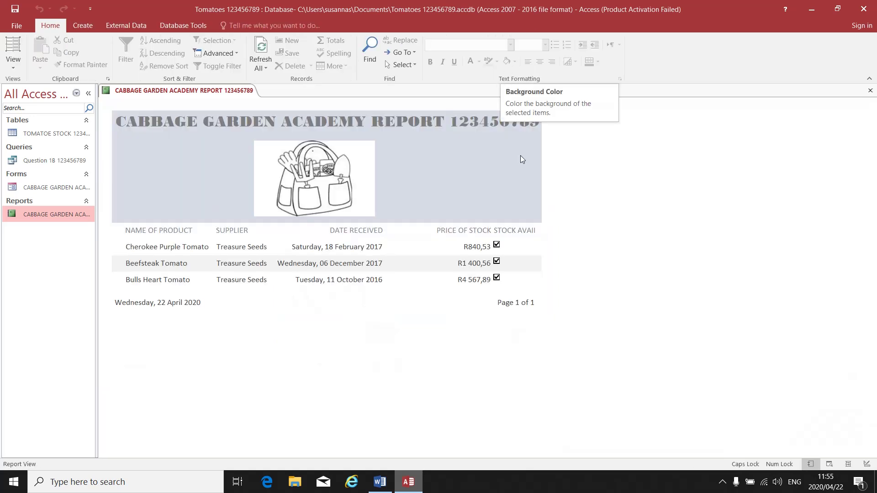
- Open the CABBAGE GARDEN ACADEMY form, Question 1B query and TOMATOE STOCK table to review them
double_click(34, 191)
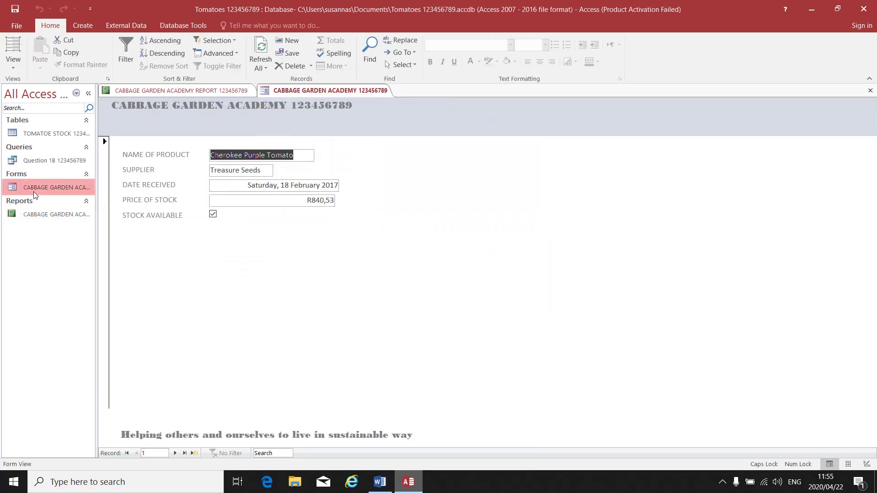
double_click(42, 160)
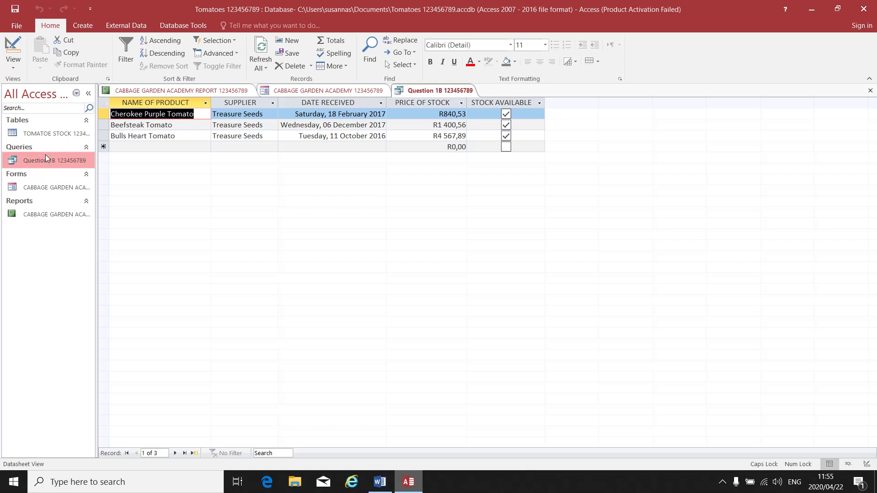
left_click(53, 134)
double_click(54, 135)
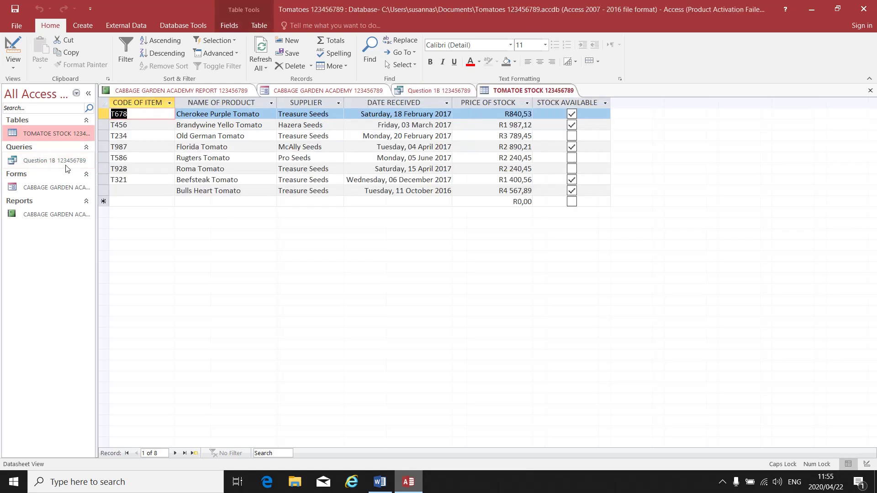
double_click(56, 186)
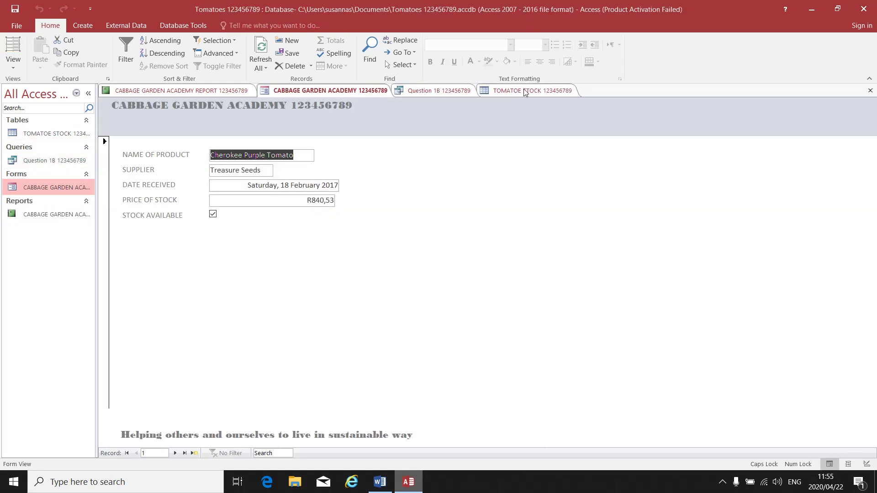
- Close the form, table, query and report tabs
left_click(870, 90)
left_click(870, 91)
left_click(871, 90)
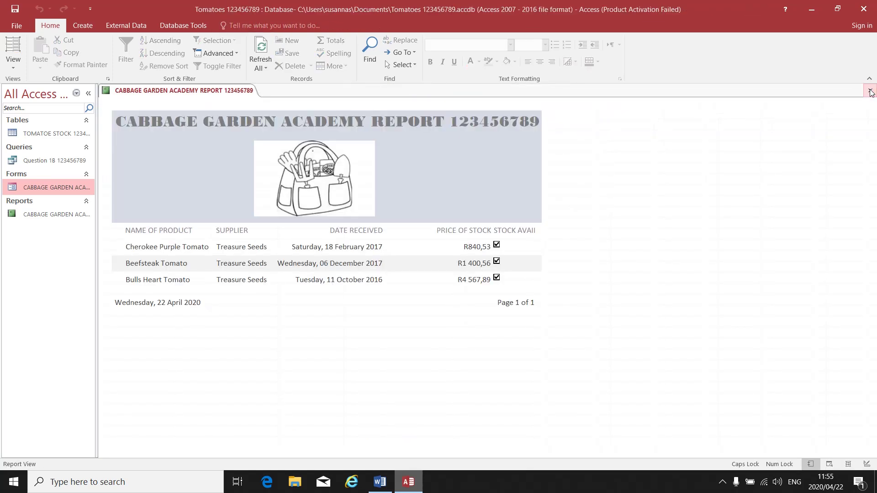
left_click(870, 90)
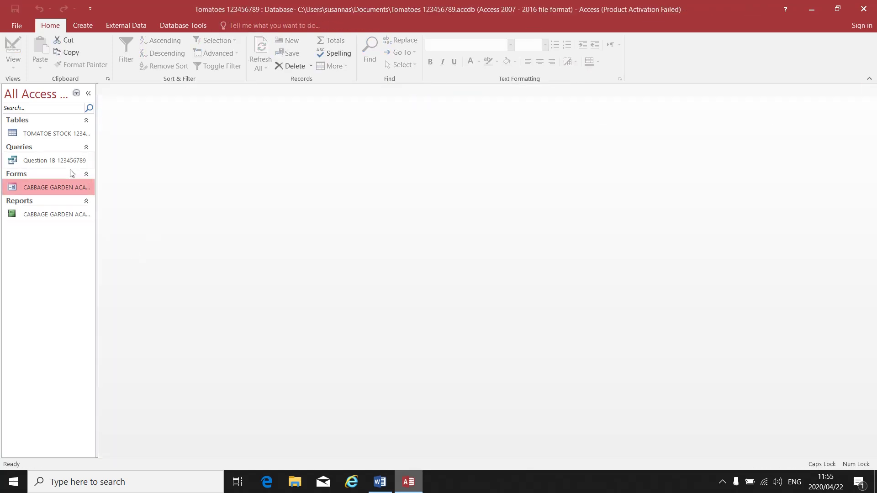